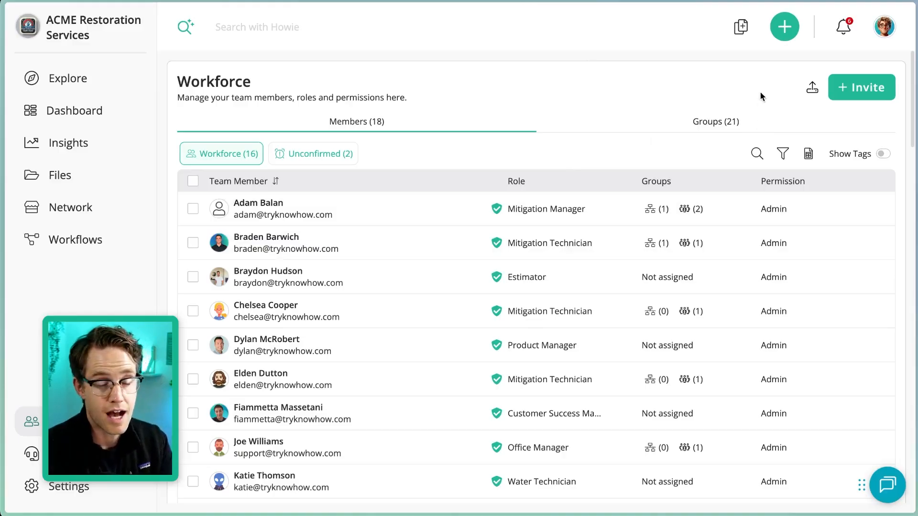
Open the workforce bulk upload page, then switch to the All Staff CSV Upload - Updated spreadsheet in Google Sheets
left_click(812, 88)
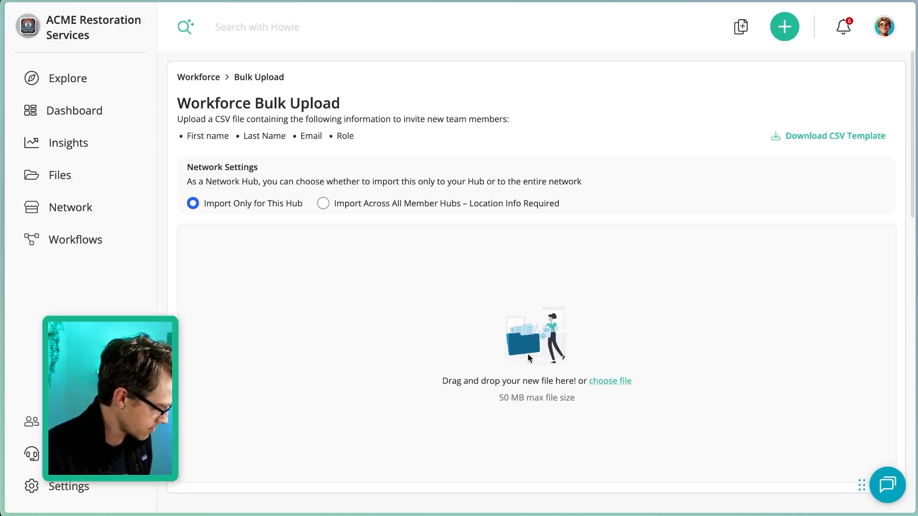
key("super+Tab")
left_click(444, 242)
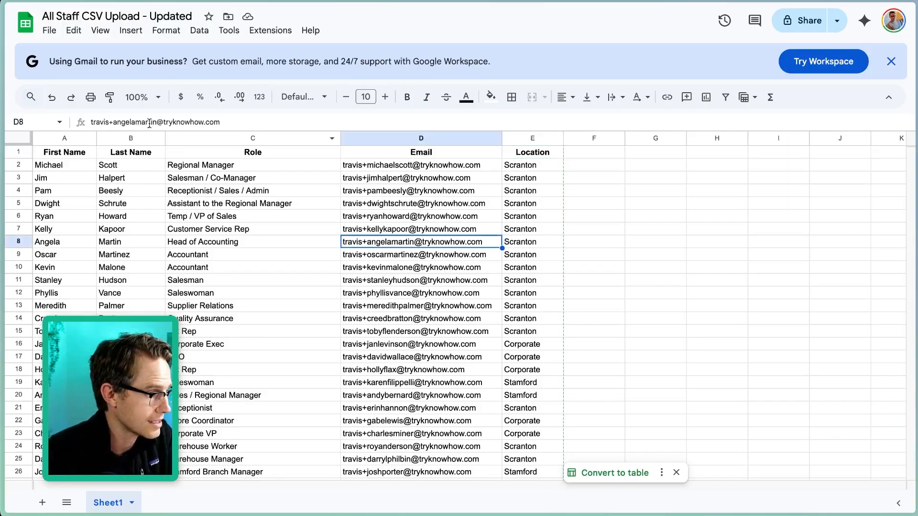
Review the staff sheet's First Name, Last Name, Role, Email and Location columns against the bulk upload requirements
left_click(68, 152)
left_click(125, 154)
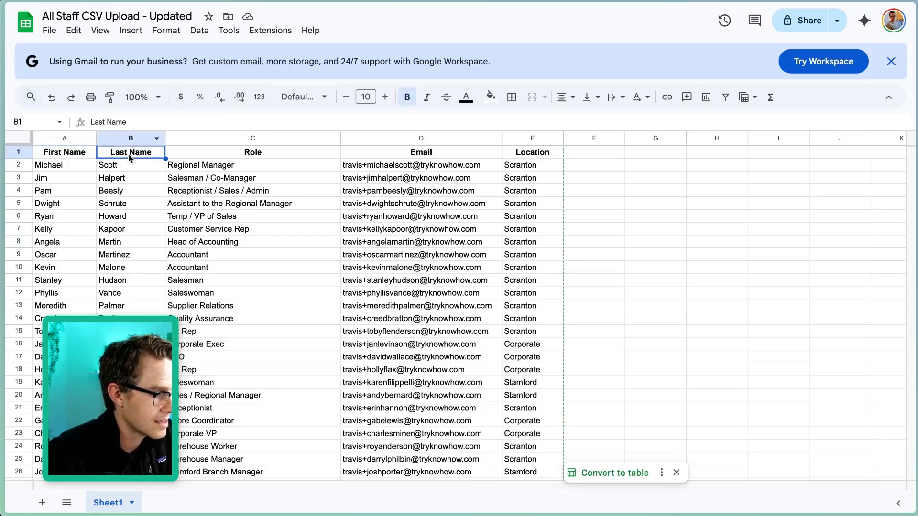
left_click(246, 153)
left_click(374, 155)
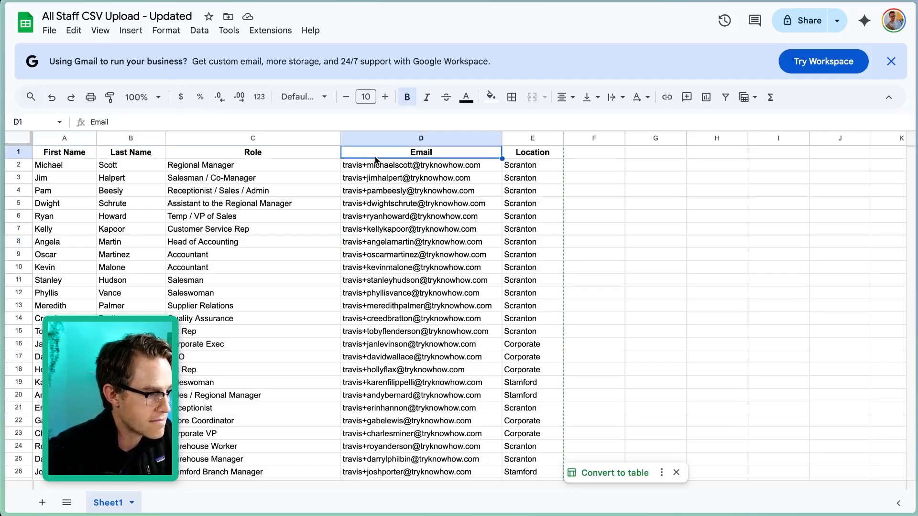
left_click(527, 155)
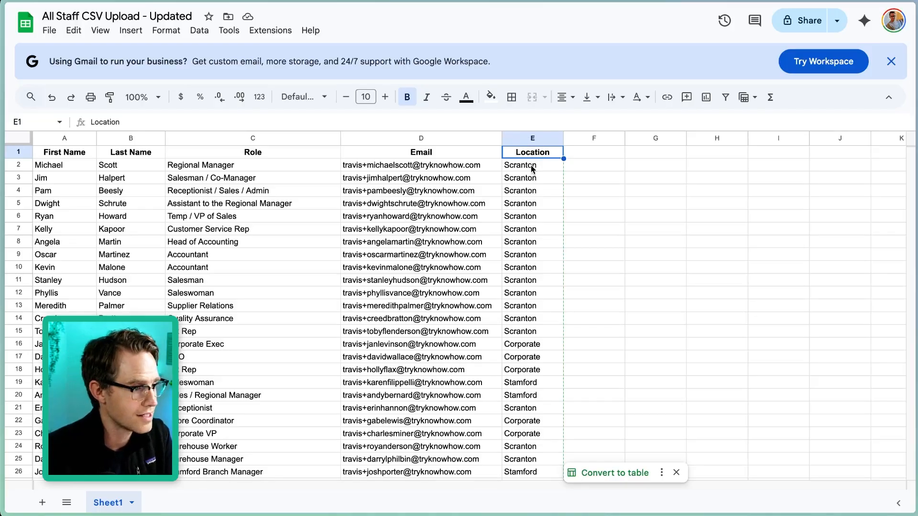
left_click(533, 140)
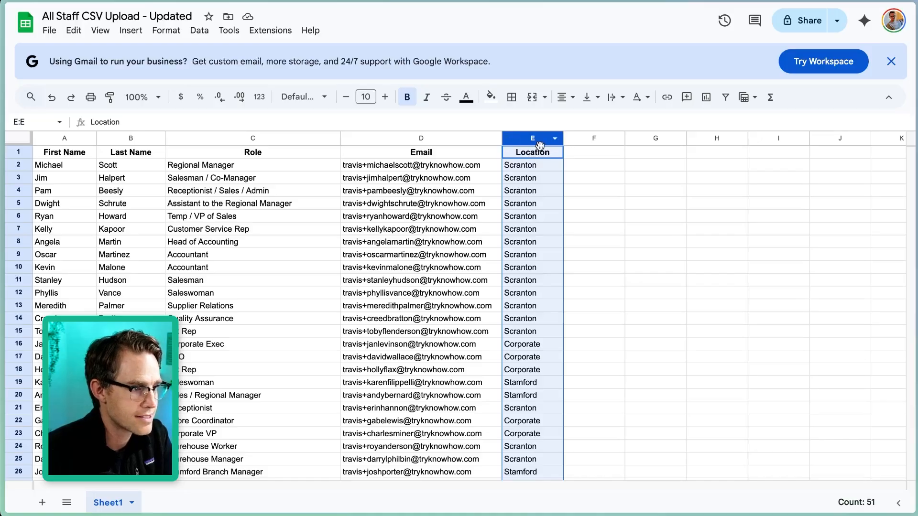
key("ctrl+c")
left_click(535, 178)
left_click(377, 169)
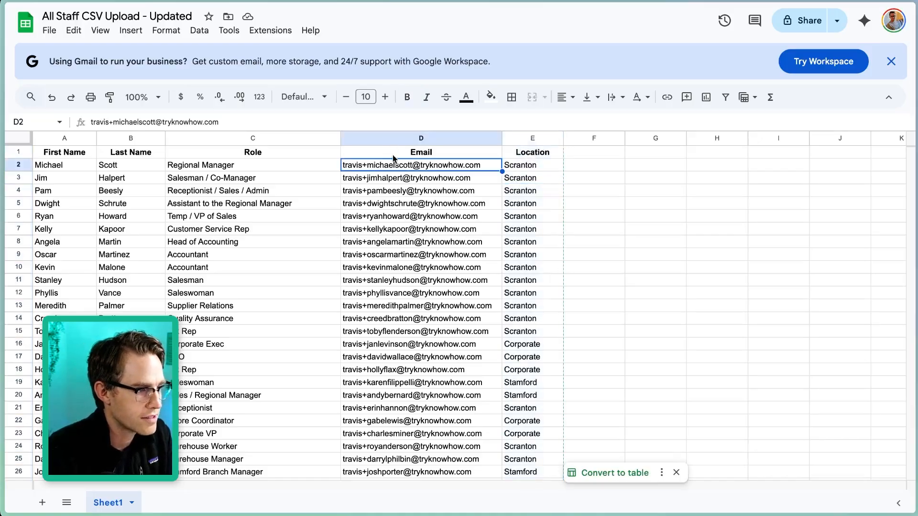
left_click(392, 153)
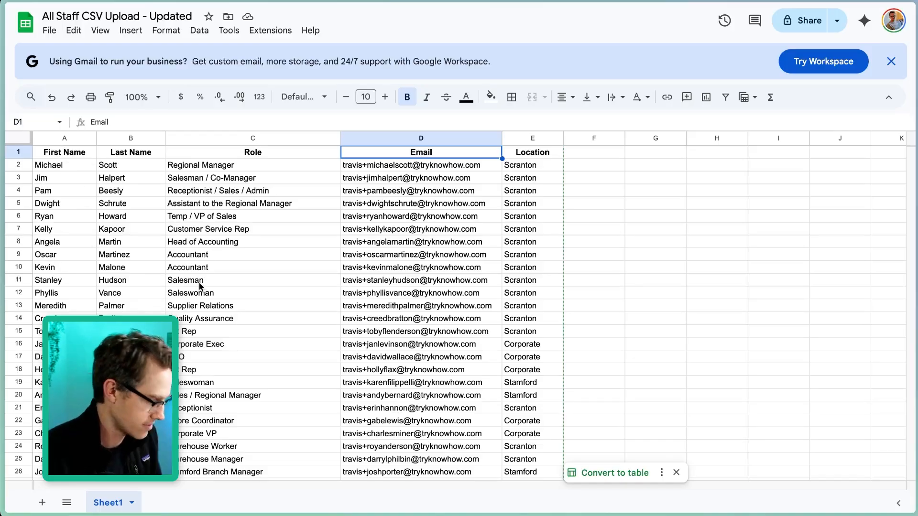
Return to the KnowHow bulk upload page and set the network import to Import Across All Member Hubs
key("ctrl+Tab")
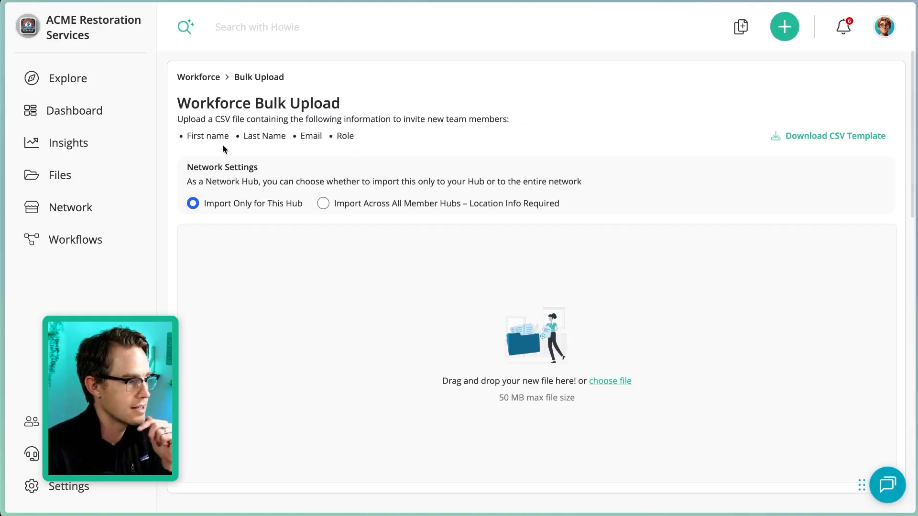
left_click(323, 206)
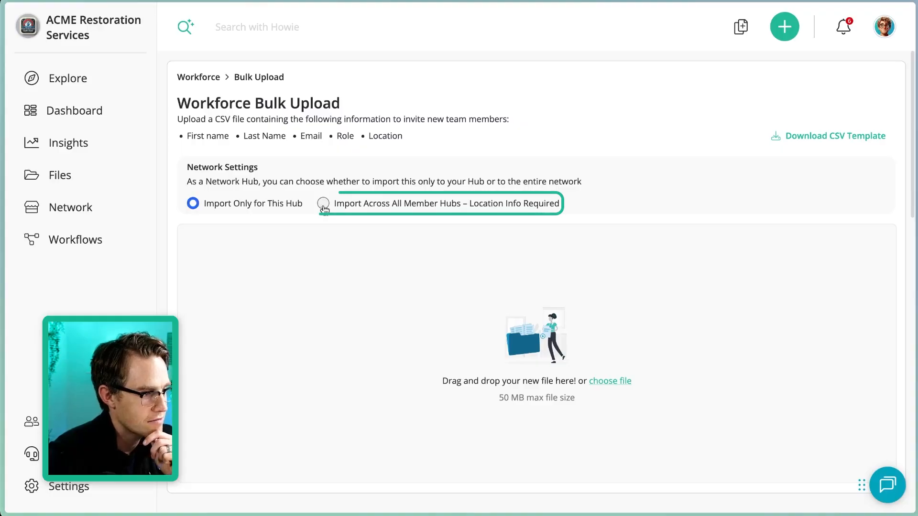
left_click(192, 206)
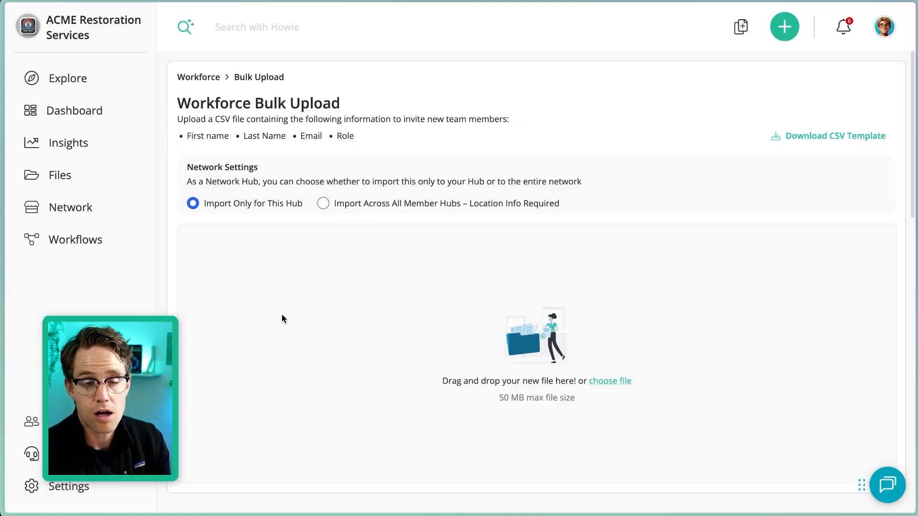
left_click(323, 205)
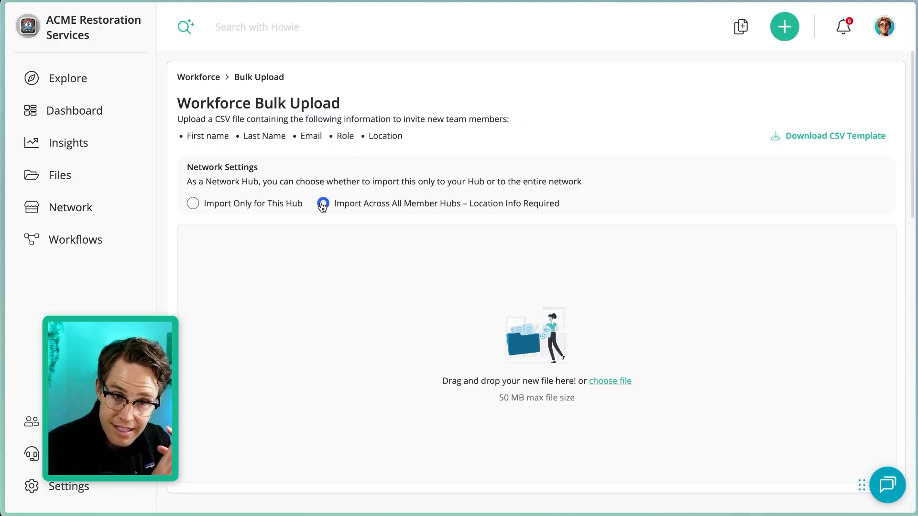
Upload the file All Staff CSV Upload - Sheet1.csv from the Downloads folder
left_click(603, 383)
left_click(359, 139)
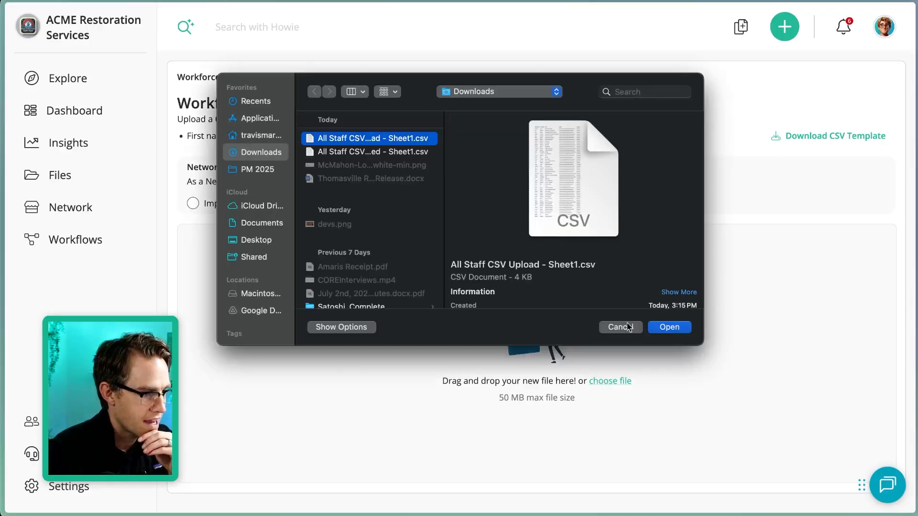
left_click(676, 329)
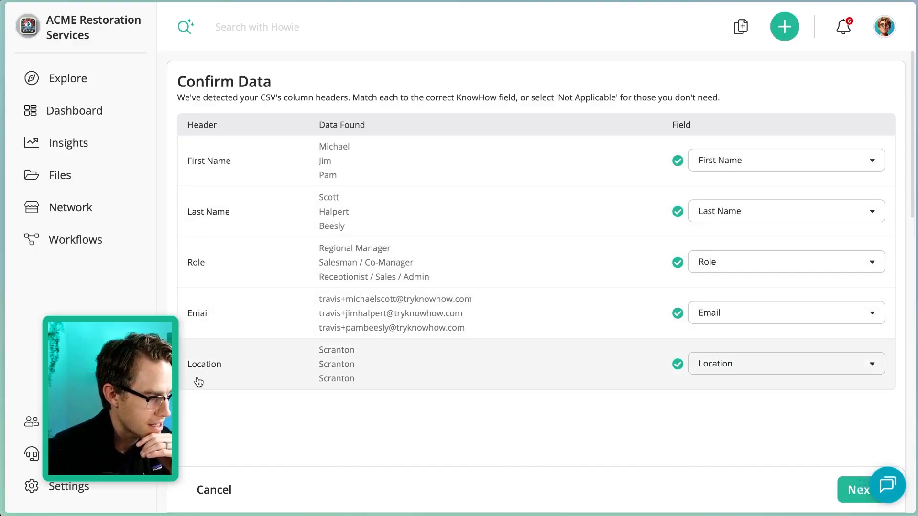
Check the field mapping choices for First Name and Role, and compare them with the header row of the staff spreadsheet
left_click(754, 167)
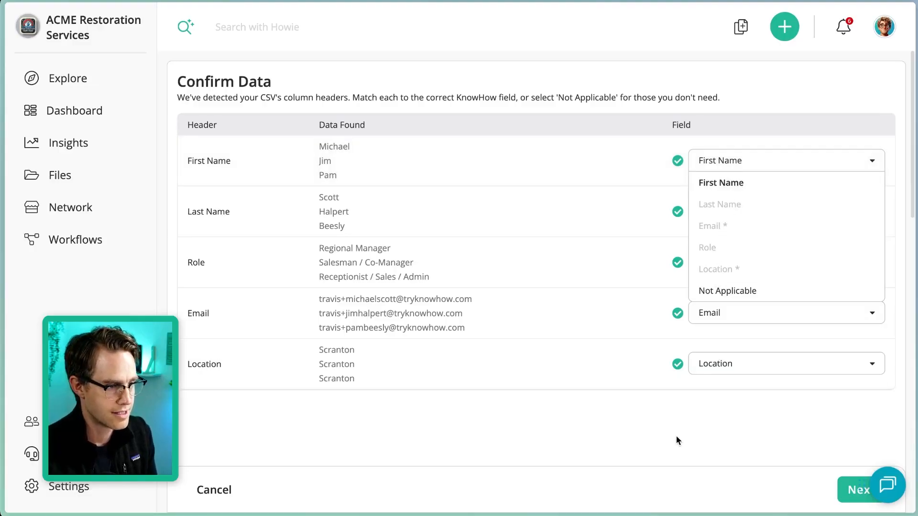
left_click(655, 356)
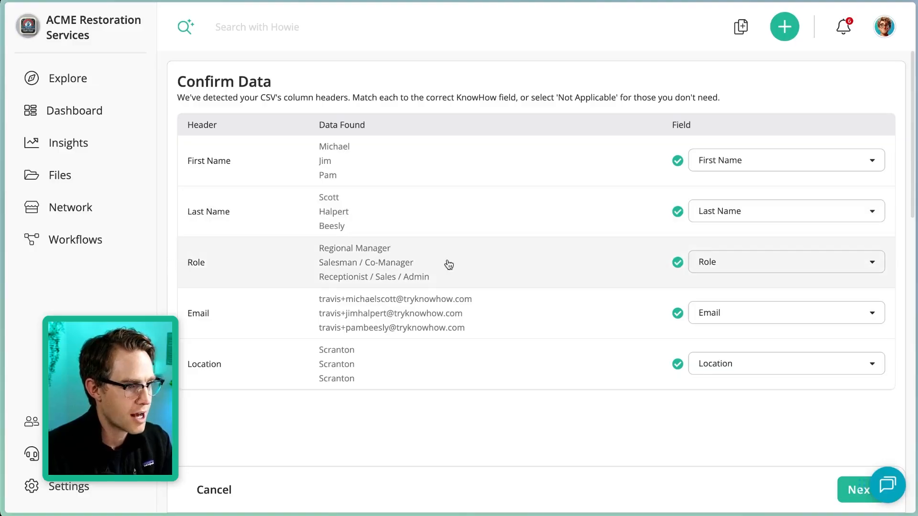
left_click(742, 268)
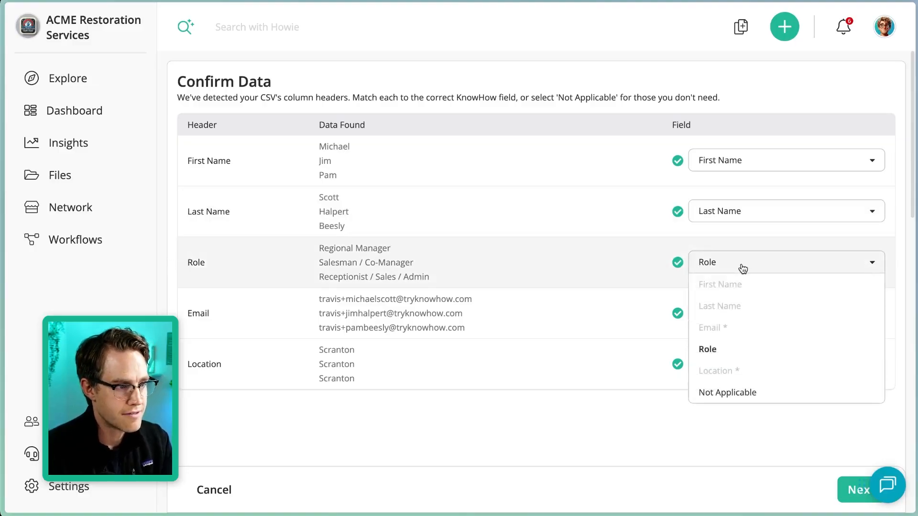
left_click(720, 352)
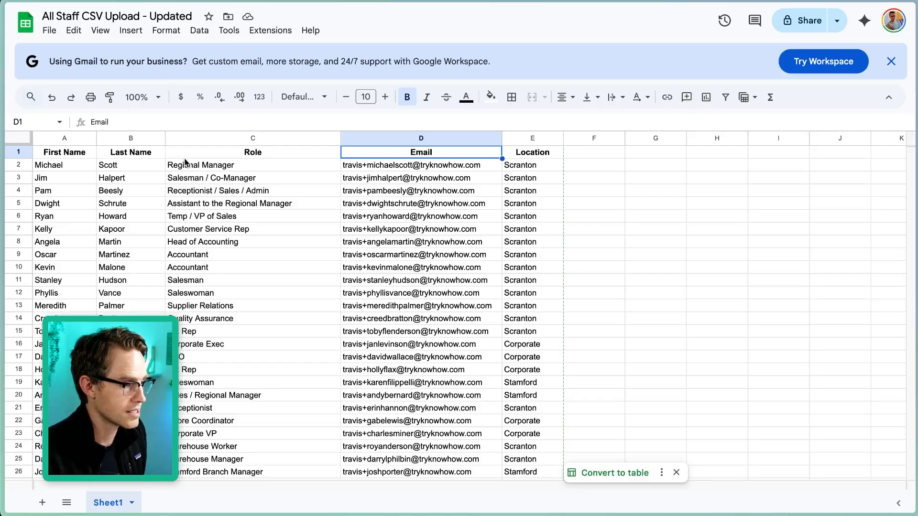
left_click(91, 153)
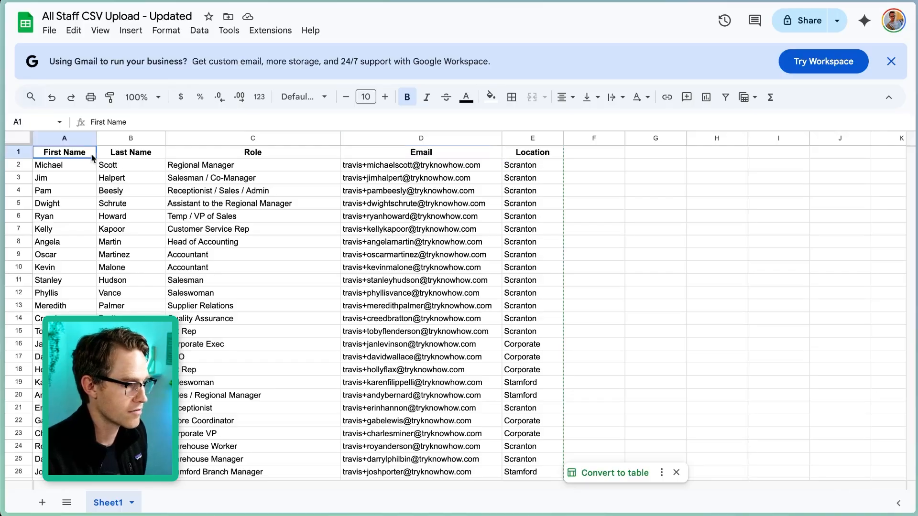
left_click(128, 154)
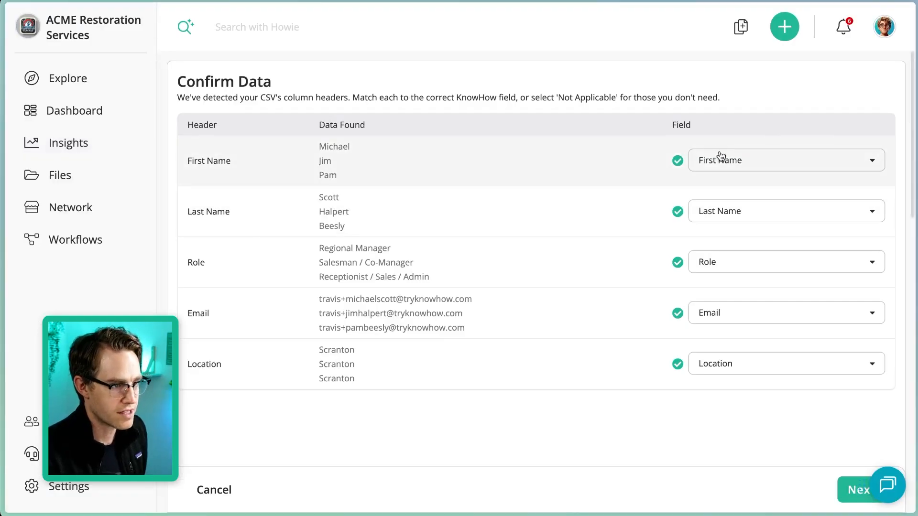
Accept the column-to-field mapping and confirm processing of the CSV upload
left_click(843, 492)
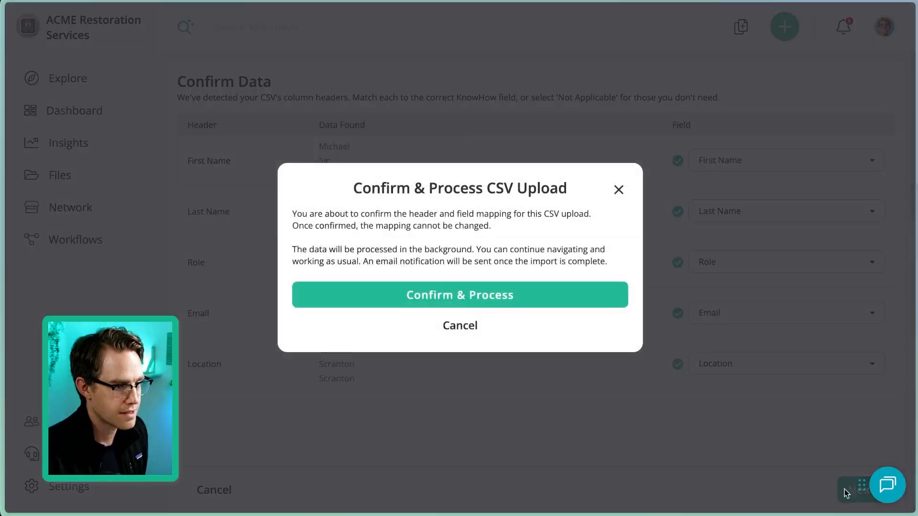
left_click(455, 294)
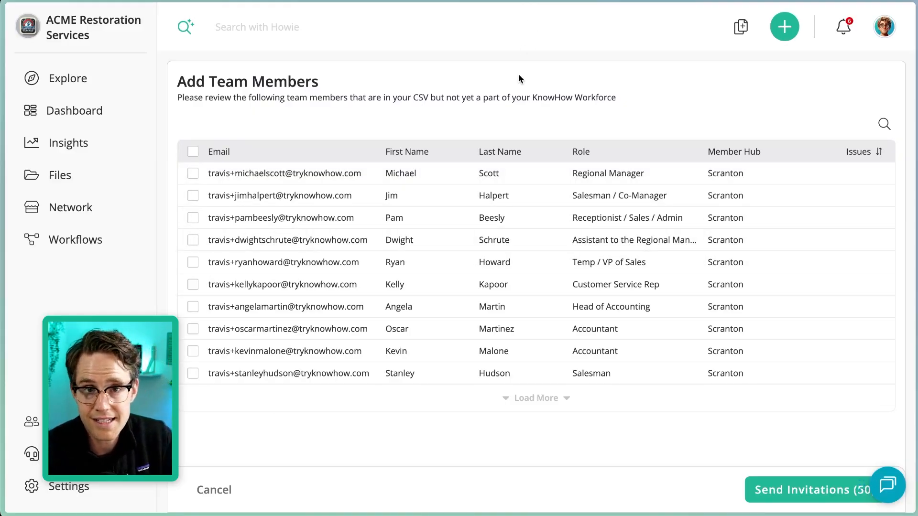
Load more of the imported team members and review their roles and member hub assignments
left_click(529, 400)
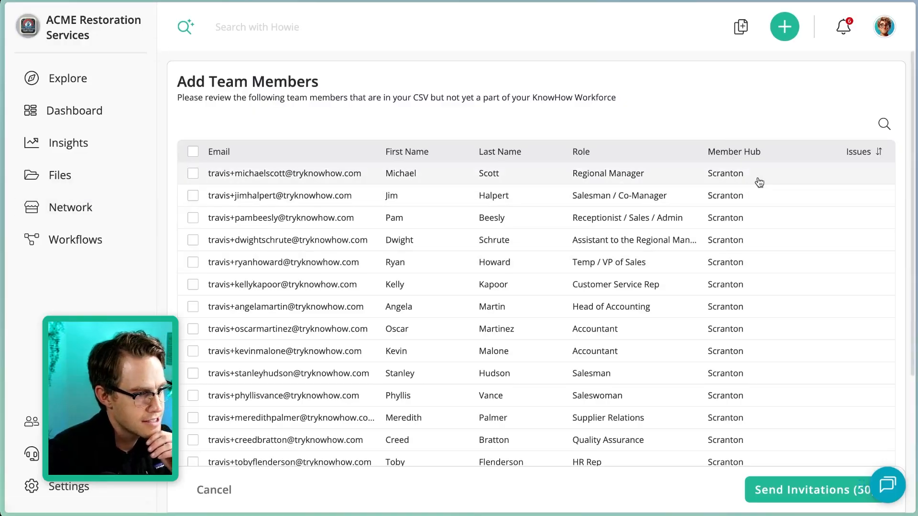
scroll(733, 202, "down", 1)
scroll(733, 201, "up", 1)
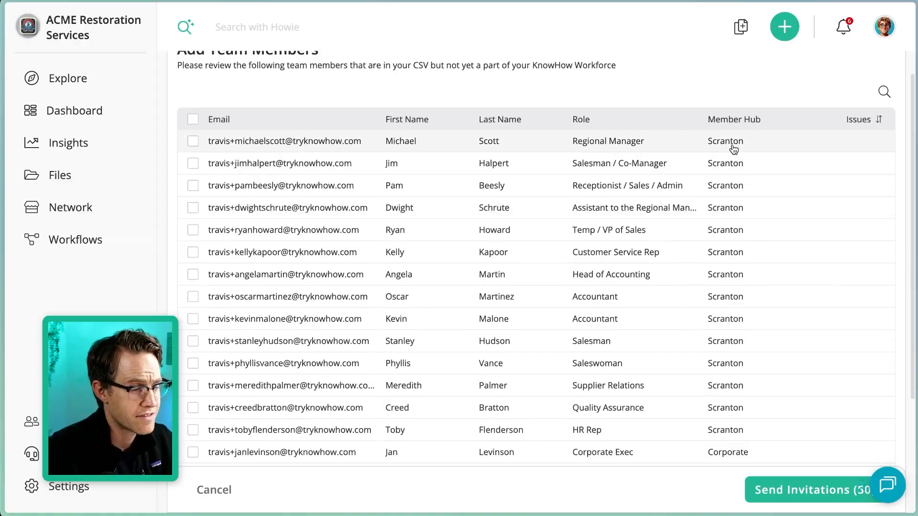
scroll(733, 145, "down", 3)
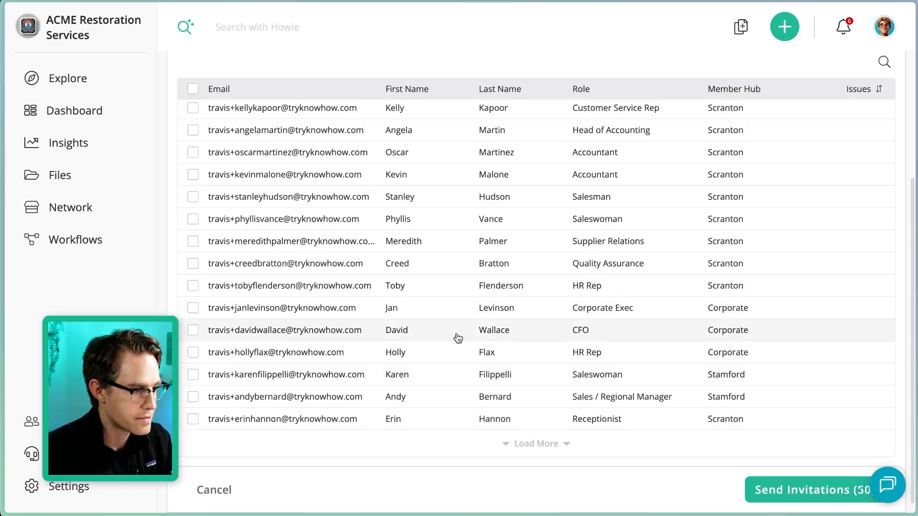
Assign the Saleswoman and the Sales / Regional Manager in the Stamford rows to the Stamford member hub, and clear the selection
left_click(191, 376)
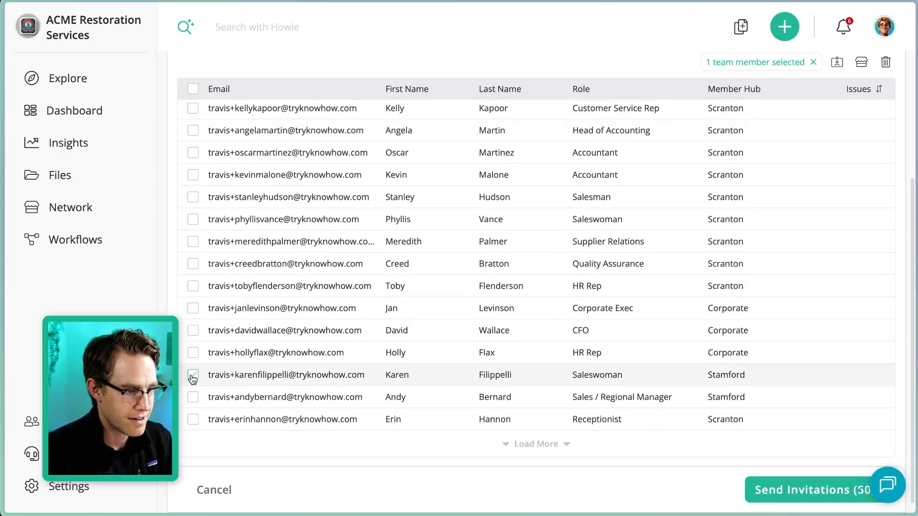
left_click(193, 396)
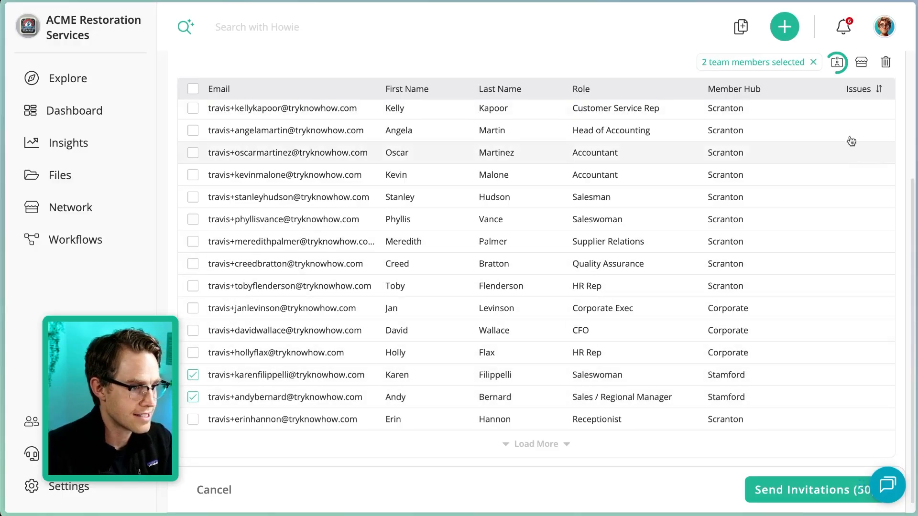
left_click(859, 64)
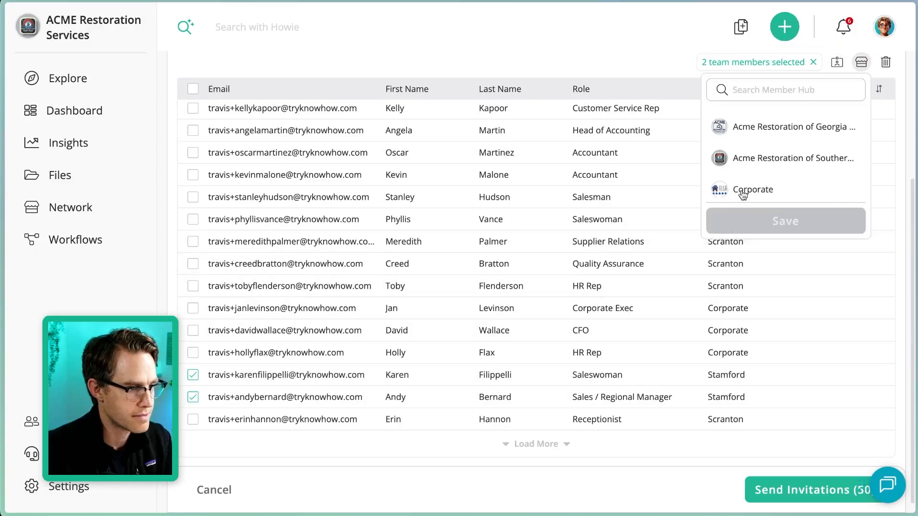
scroll(760, 176, "down", 2)
scroll(765, 184, "down", 3)
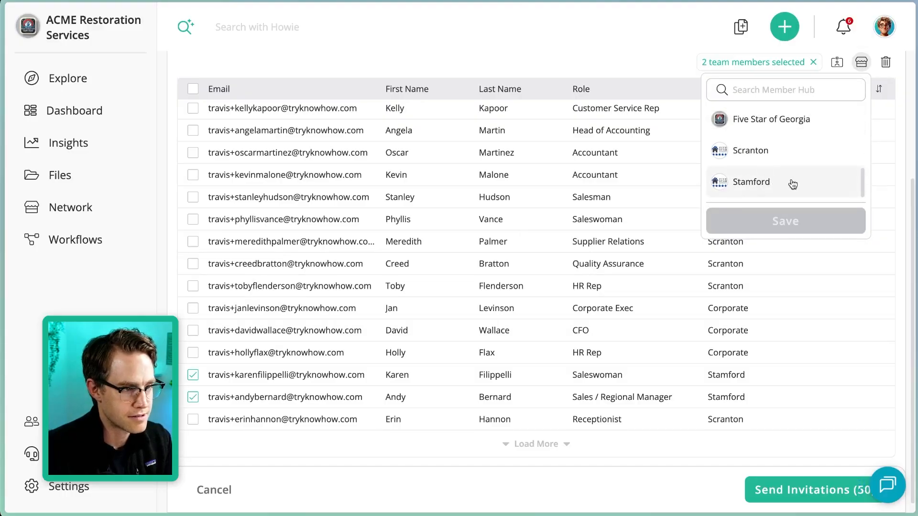
scroll(774, 184, "up", 1)
scroll(782, 162, "down", 1)
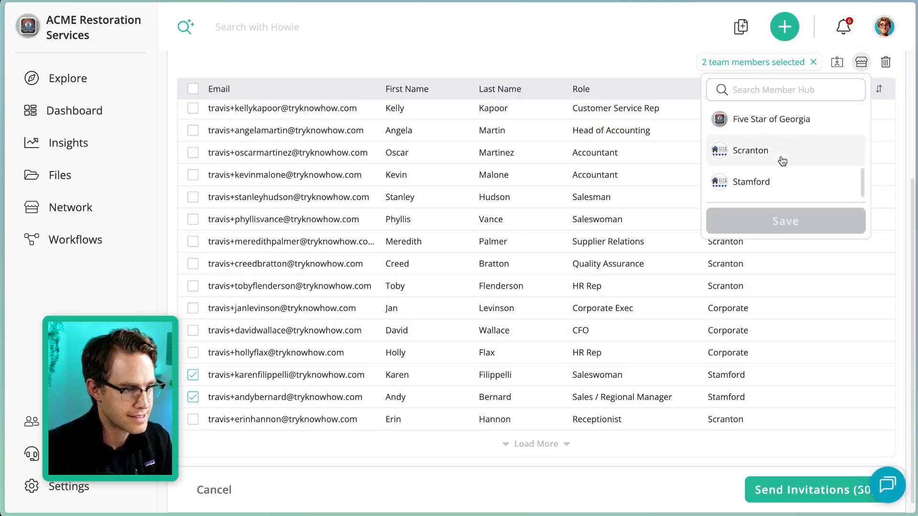
left_click(762, 180)
left_click(783, 220)
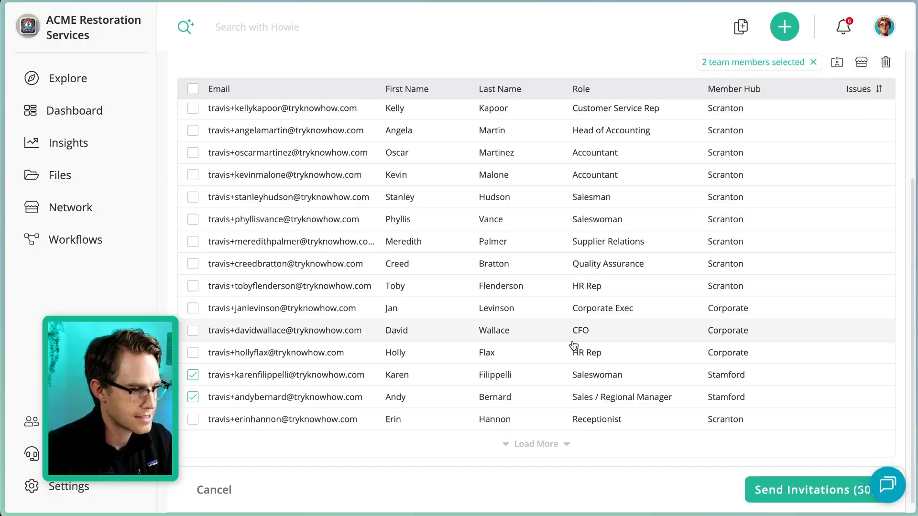
left_click(192, 396)
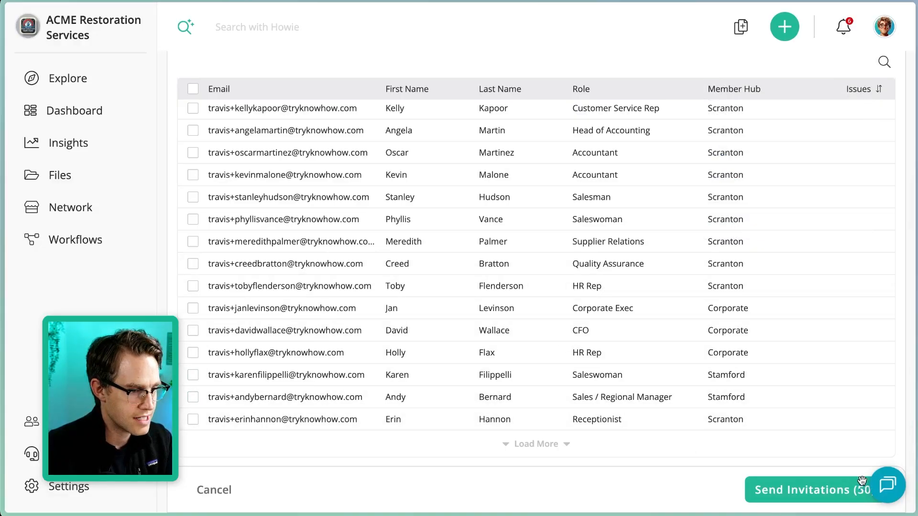
Move the floating chat widget up so that it no longer covers the Send Invitations button
left_click_drag(868, 484, 868, 406)
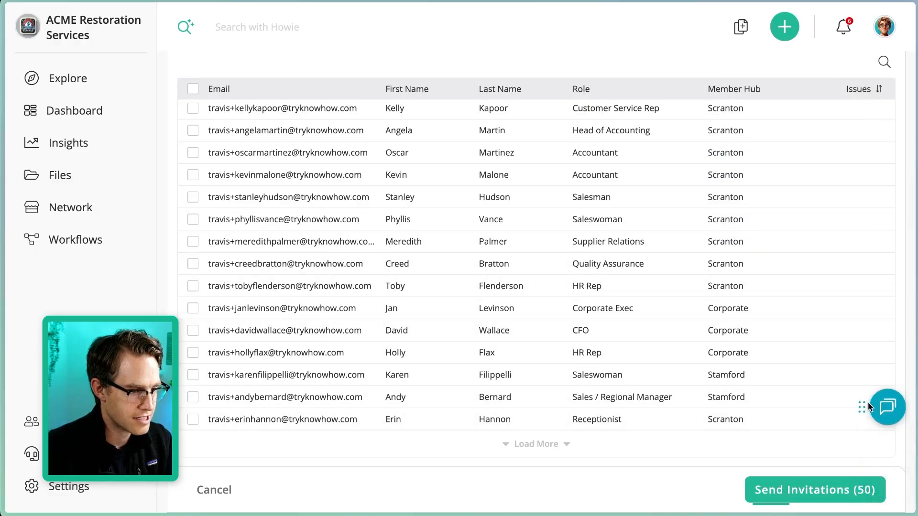
left_click(804, 492)
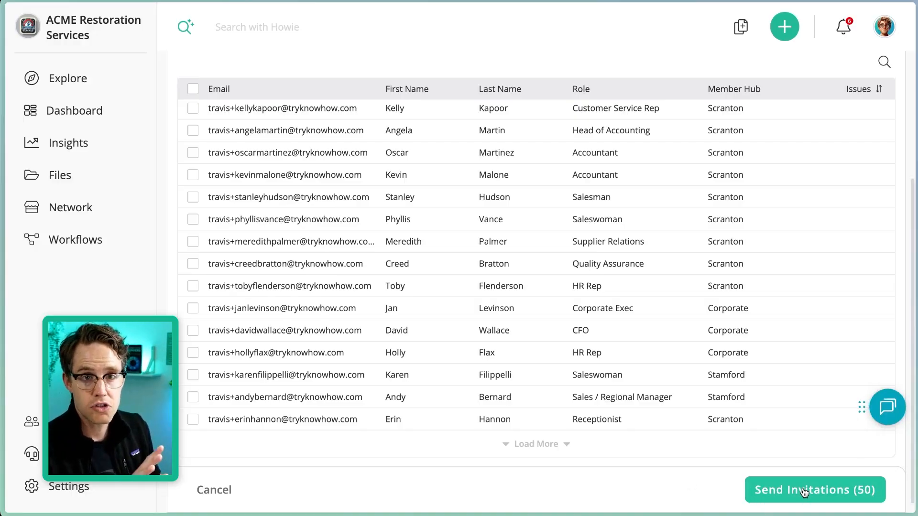
scroll(530, 247, "up", 5)
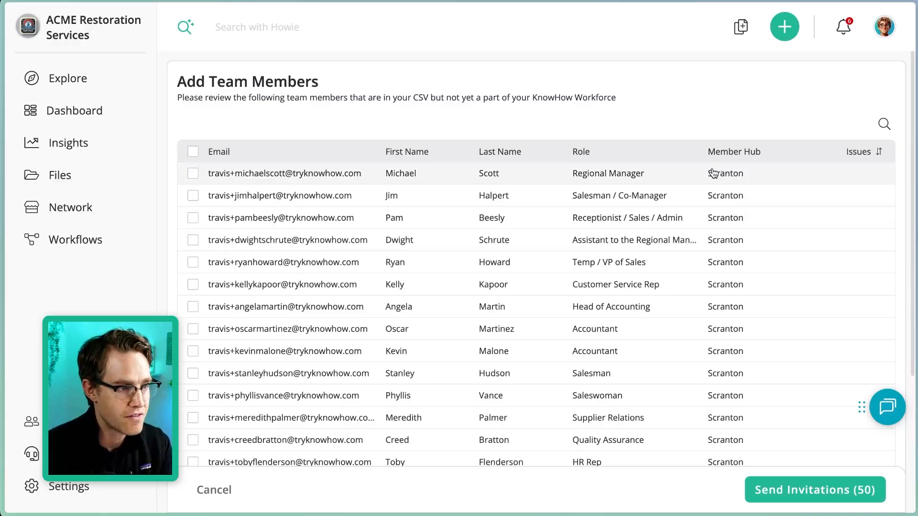
Check the member hub assignments down the import list and send invitations to all listed team members
scroll(718, 164, "down", 1)
scroll(716, 164, "down", 3)
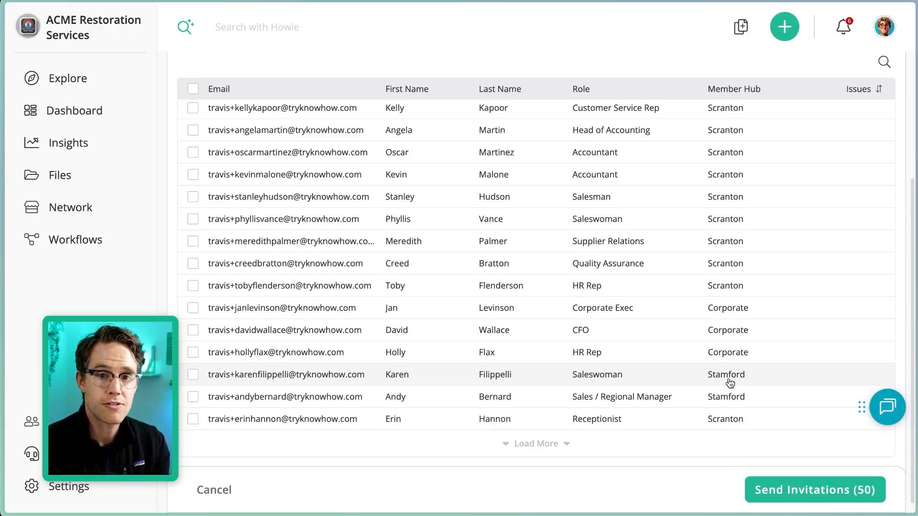
left_click(767, 483)
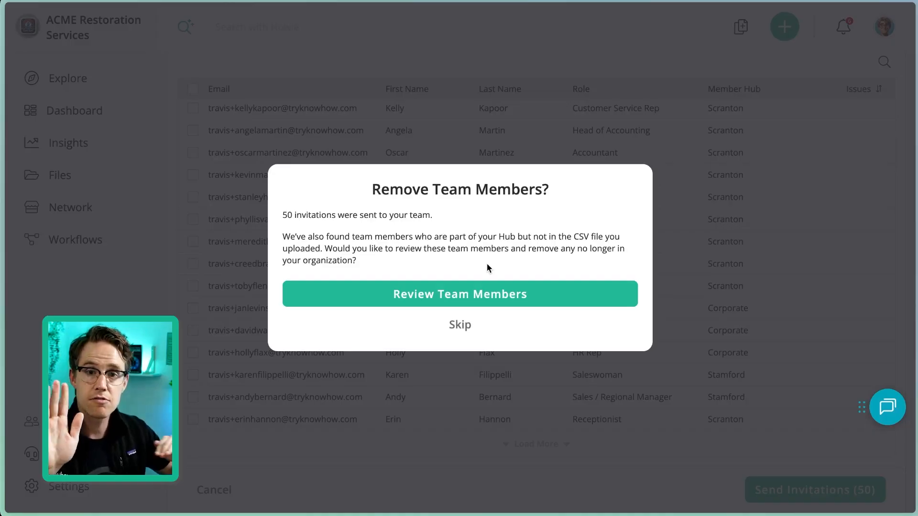
Review the team members who are in the workforce but not in the CSV, and load more of them
left_click(427, 298)
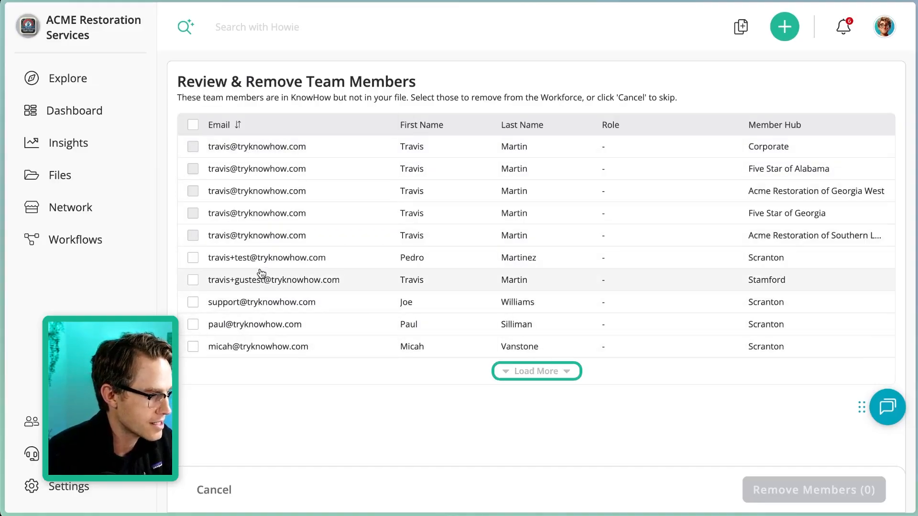
left_click(549, 377)
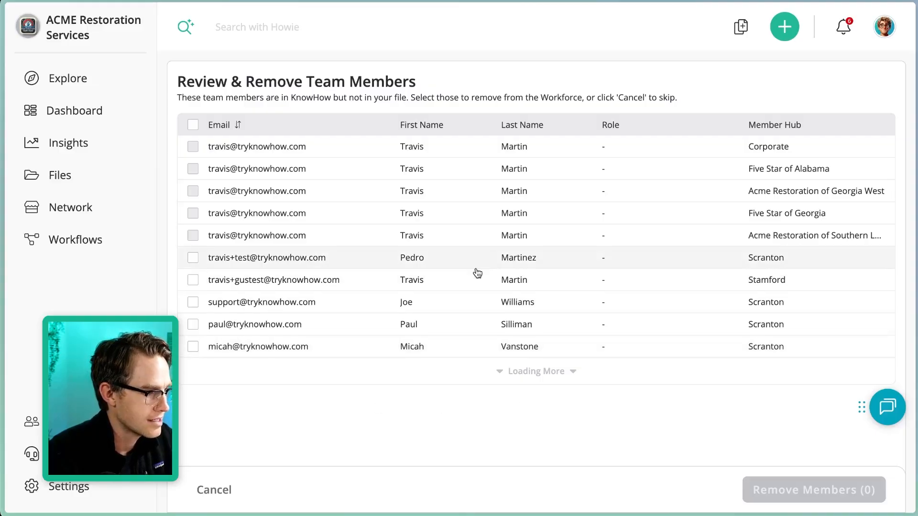
scroll(589, 374, "down", 1)
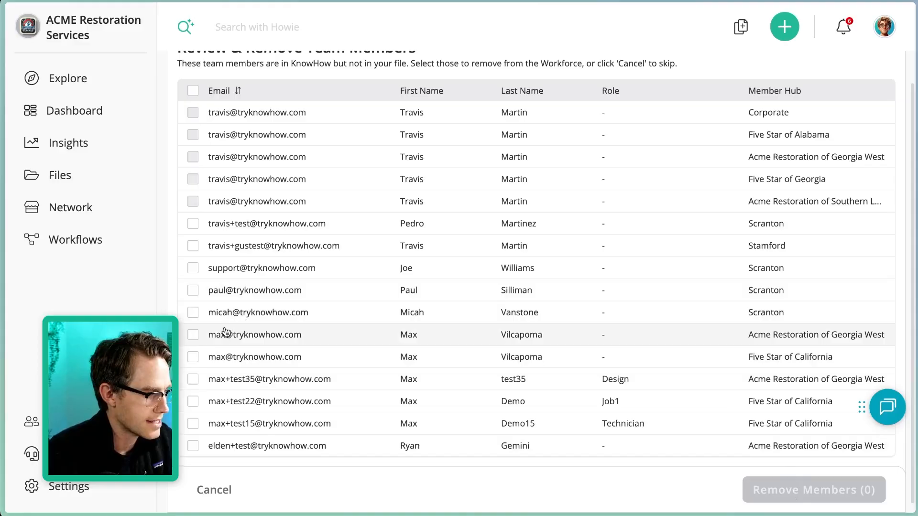
Remove the same person's two role-less entries under Acme Restoration of Georgia West and Five Star of California from the workforce
left_click(192, 334)
left_click(193, 357)
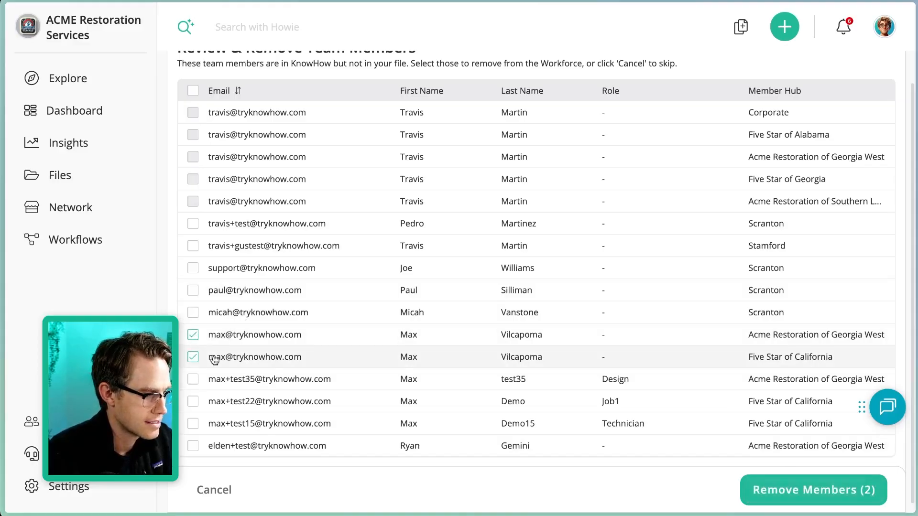
left_click(786, 492)
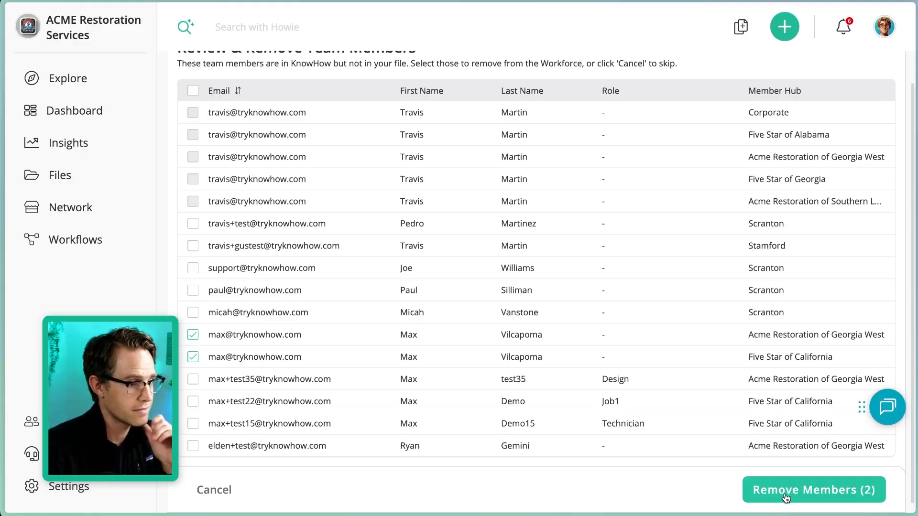
left_click(786, 495)
left_click(524, 287)
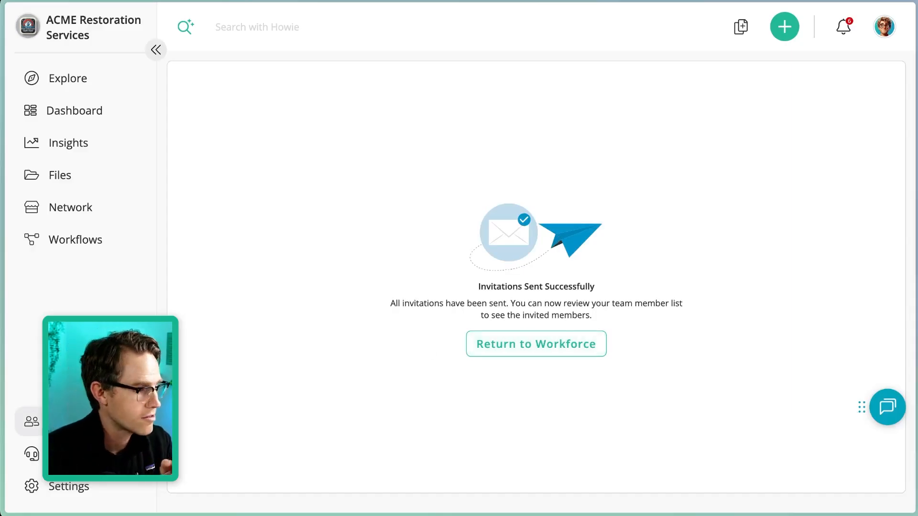
Open the Workforce page and examine the team members' roles, groups and permissions
left_click(31, 421)
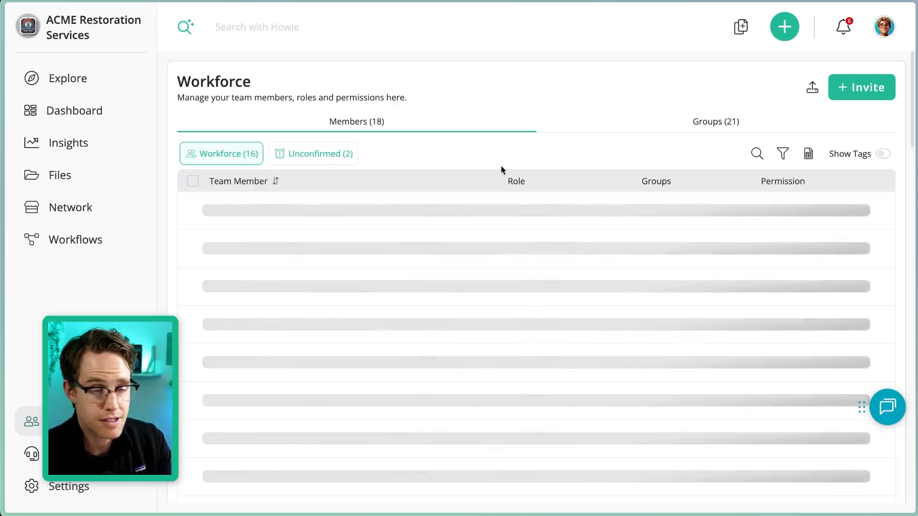
scroll(500, 165, "down", 5)
scroll(501, 170, "down", 4)
scroll(500, 170, "up", 4)
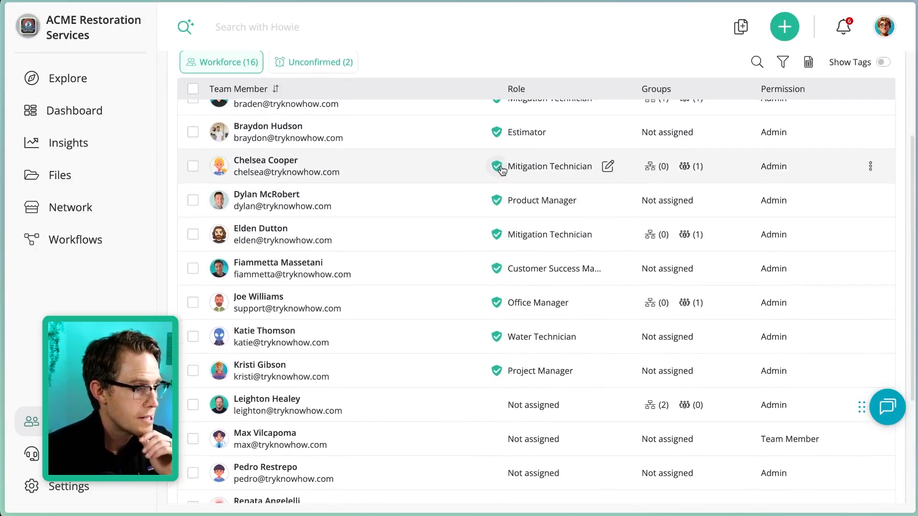
scroll(501, 169, "down", 5)
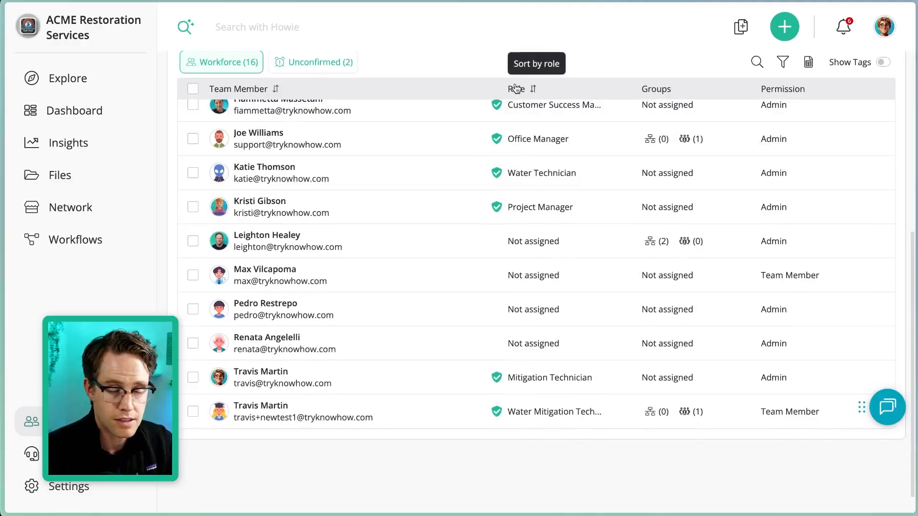
scroll(502, 120, "up", 10)
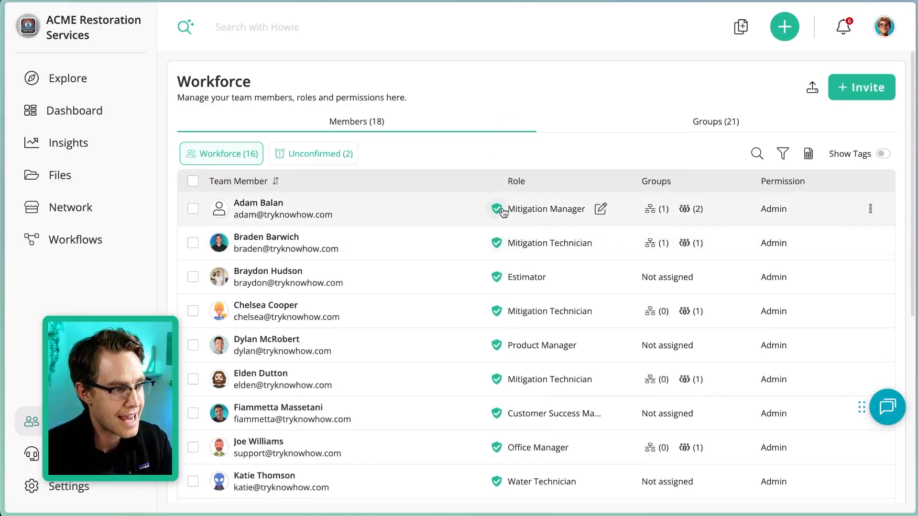
mouse_move(497, 212)
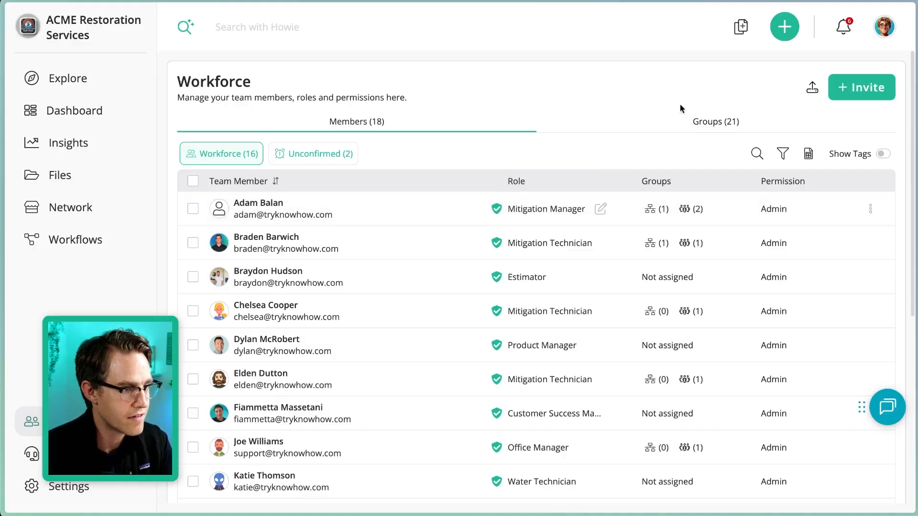
List all the role groups in the workforce and open the details of the Water Mitigation Technician role
left_click(691, 123)
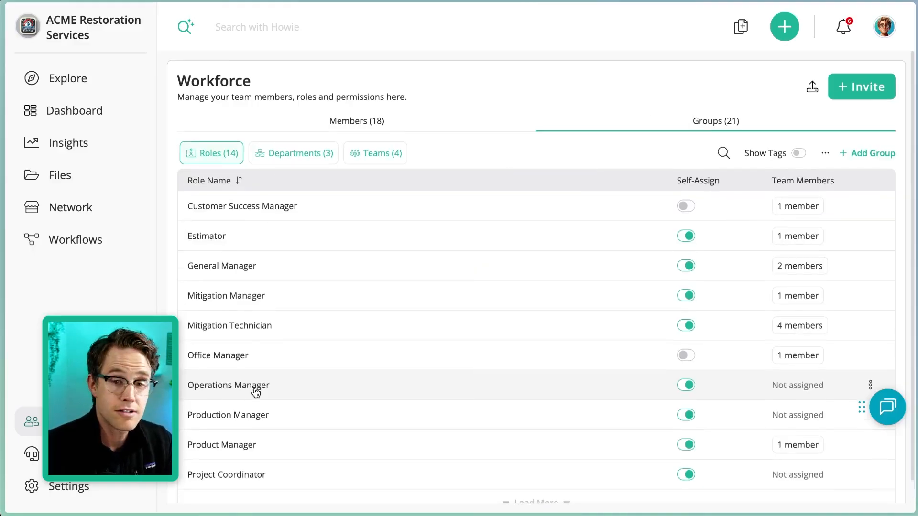
scroll(255, 393, "down", 1)
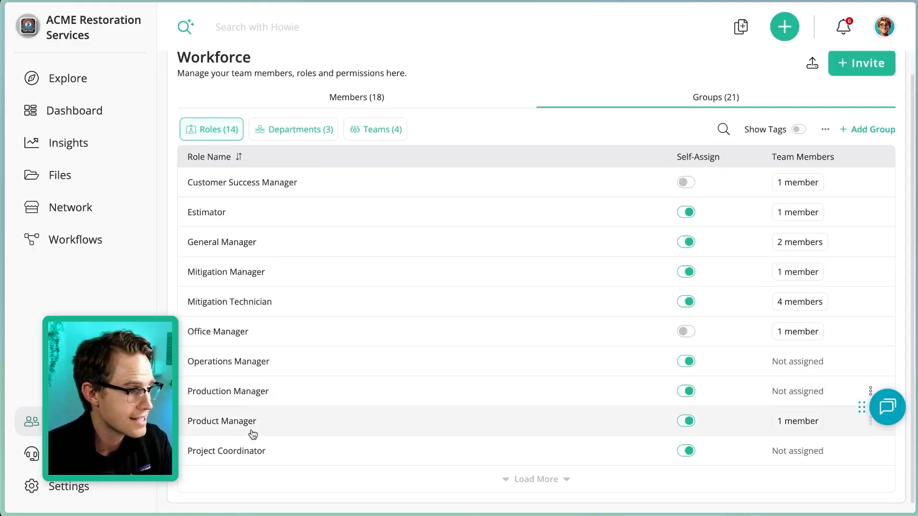
left_click(533, 480)
scroll(488, 388, "down", 3)
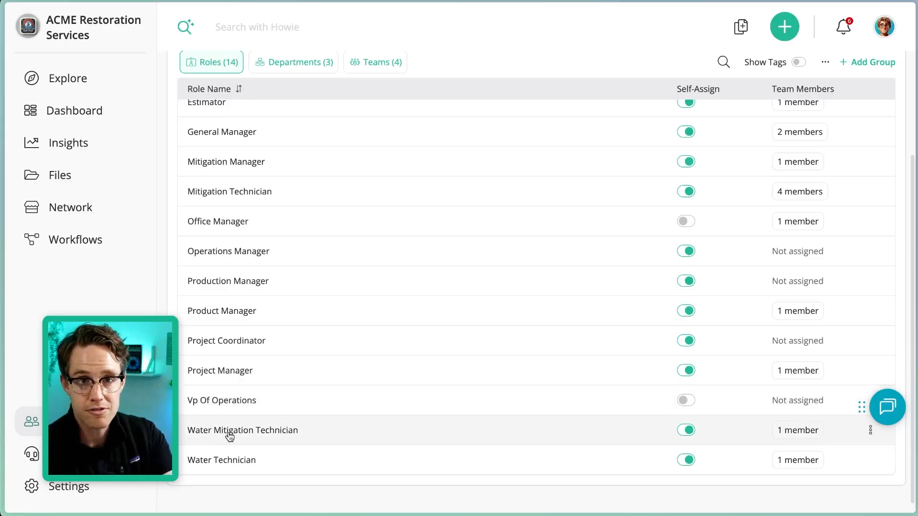
left_click(254, 431)
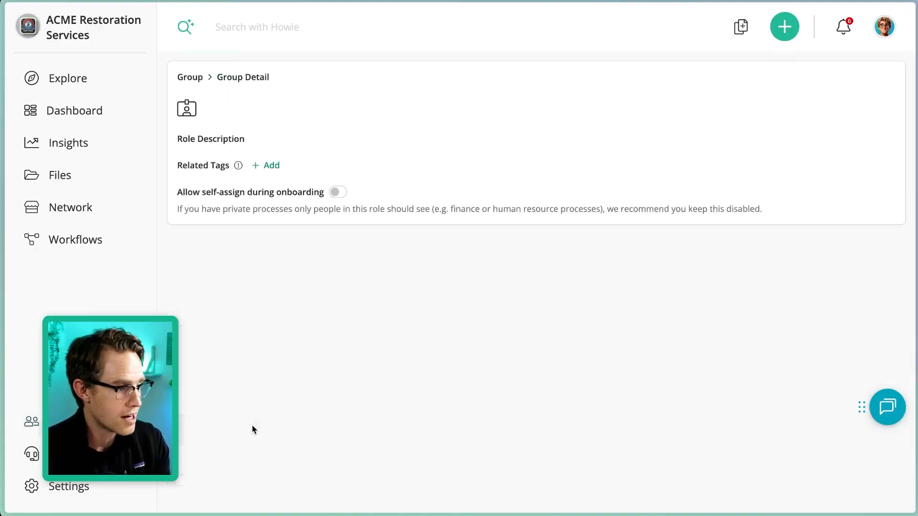